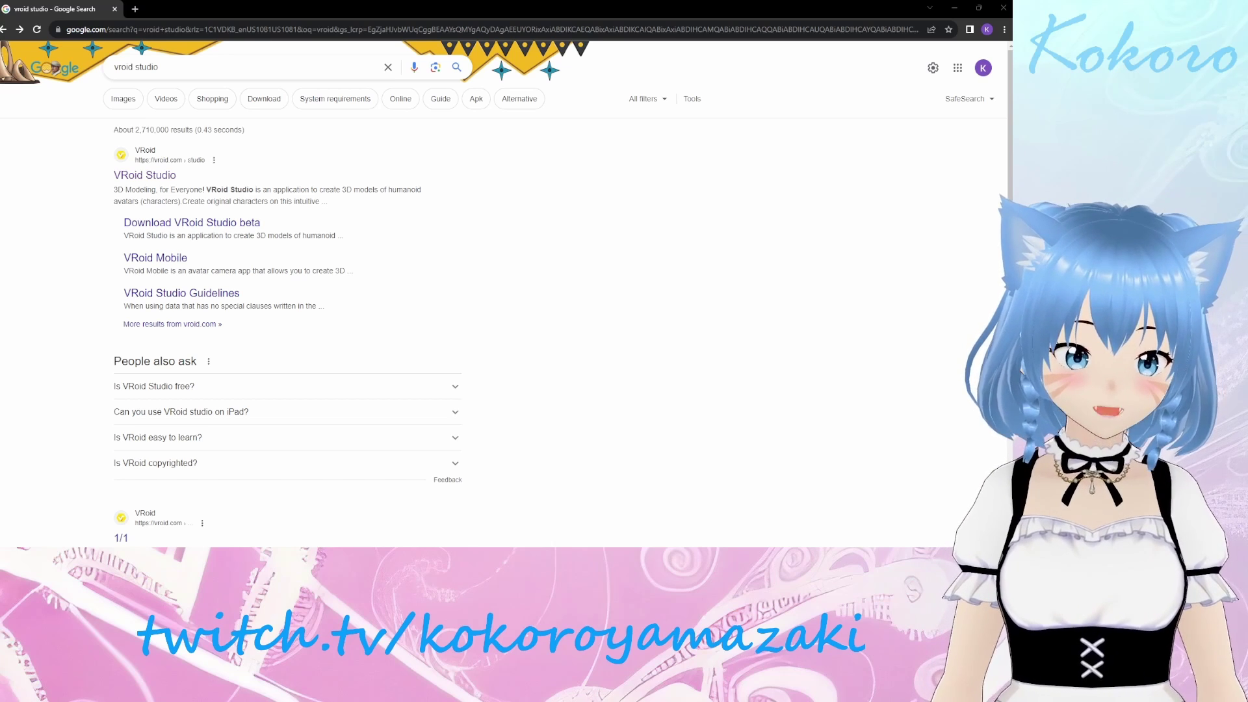
Follow the VRoid Studio search result to the official VRoid Studio site.
{"action": "left_click", "coordinate": [160, 176]}
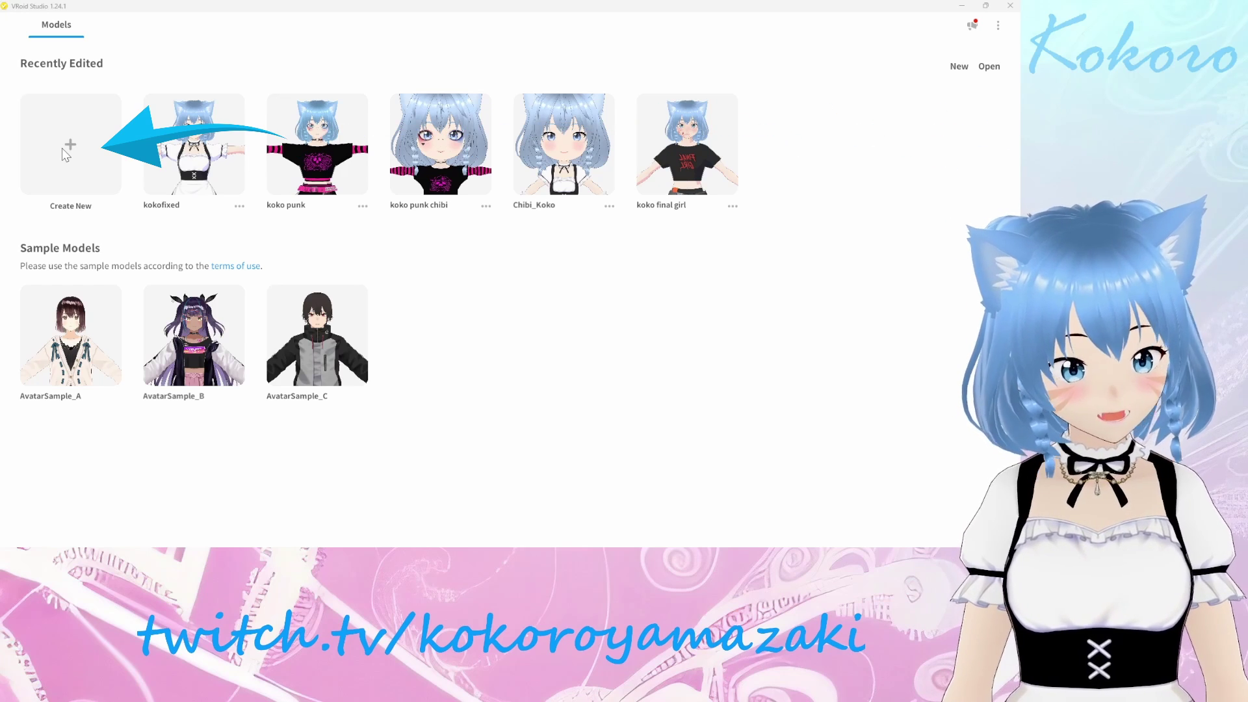
Start a new model on the feminine base and browse its eyelid and custom eyebrow options.
{"action": "left_click", "coordinate": [65, 153]}
{"action": "left_click", "coordinate": [468, 298]}
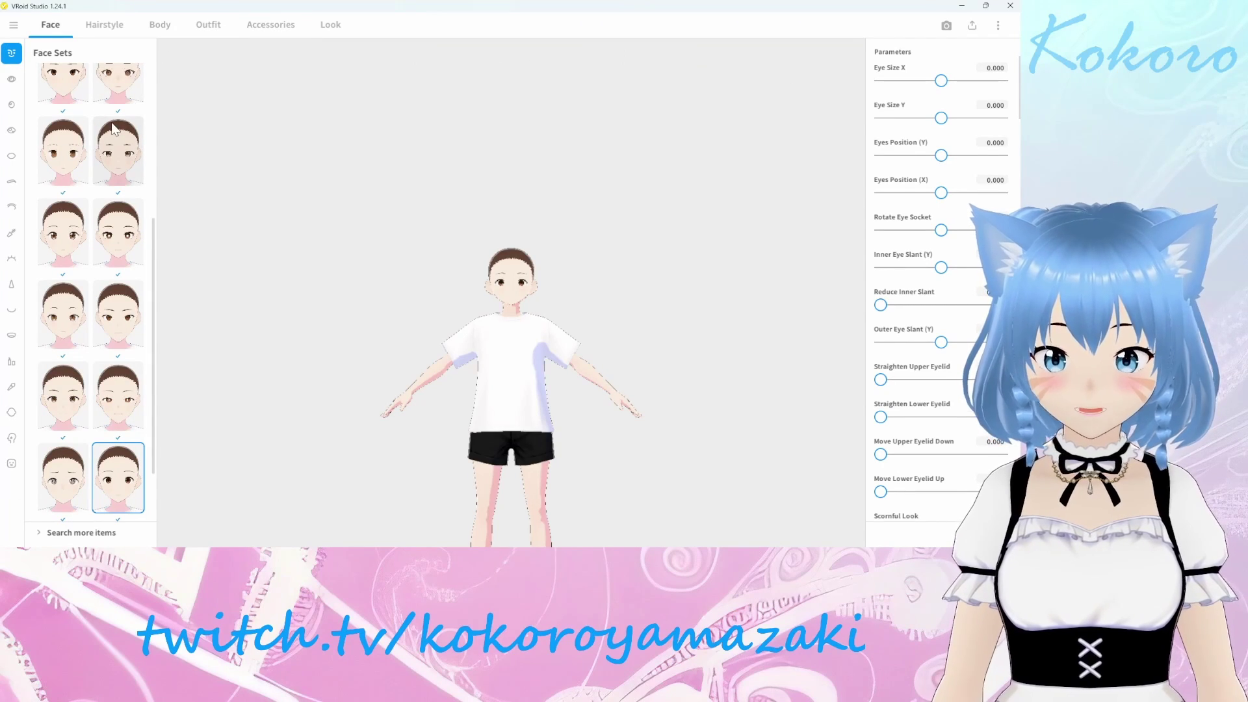
{"action": "left_click", "coordinate": [11, 207]}
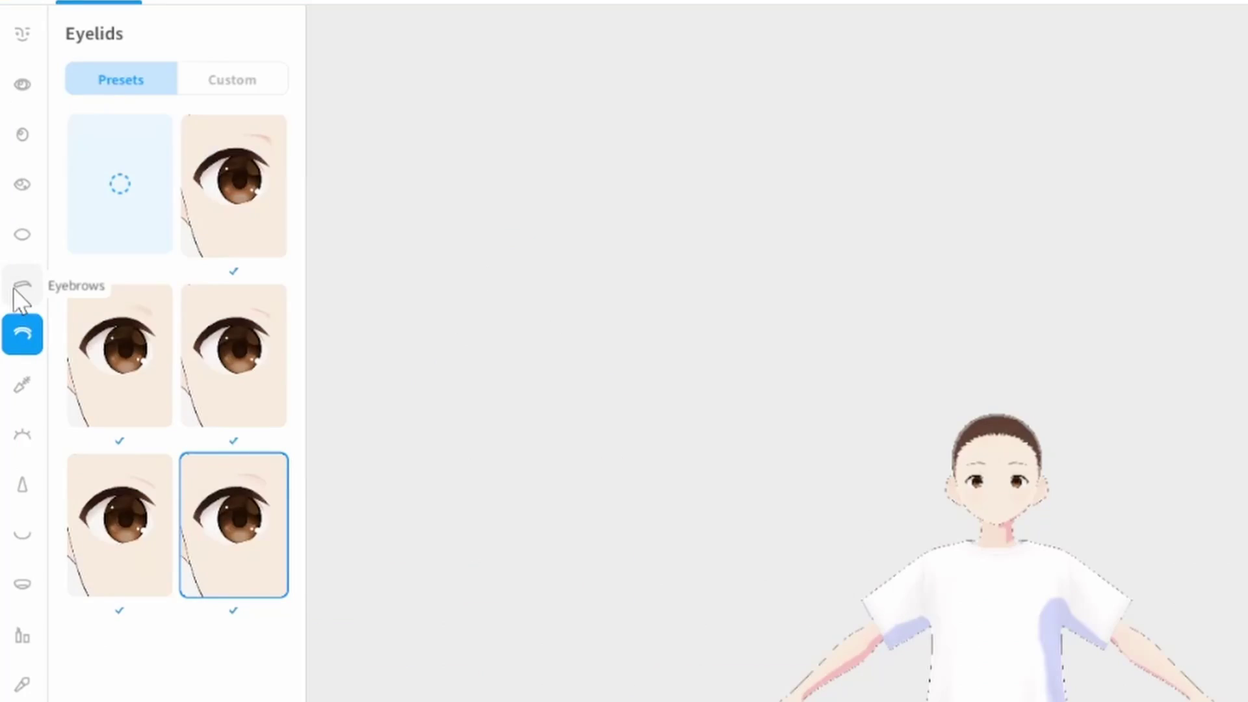
{"action": "left_click", "coordinate": [11, 181]}
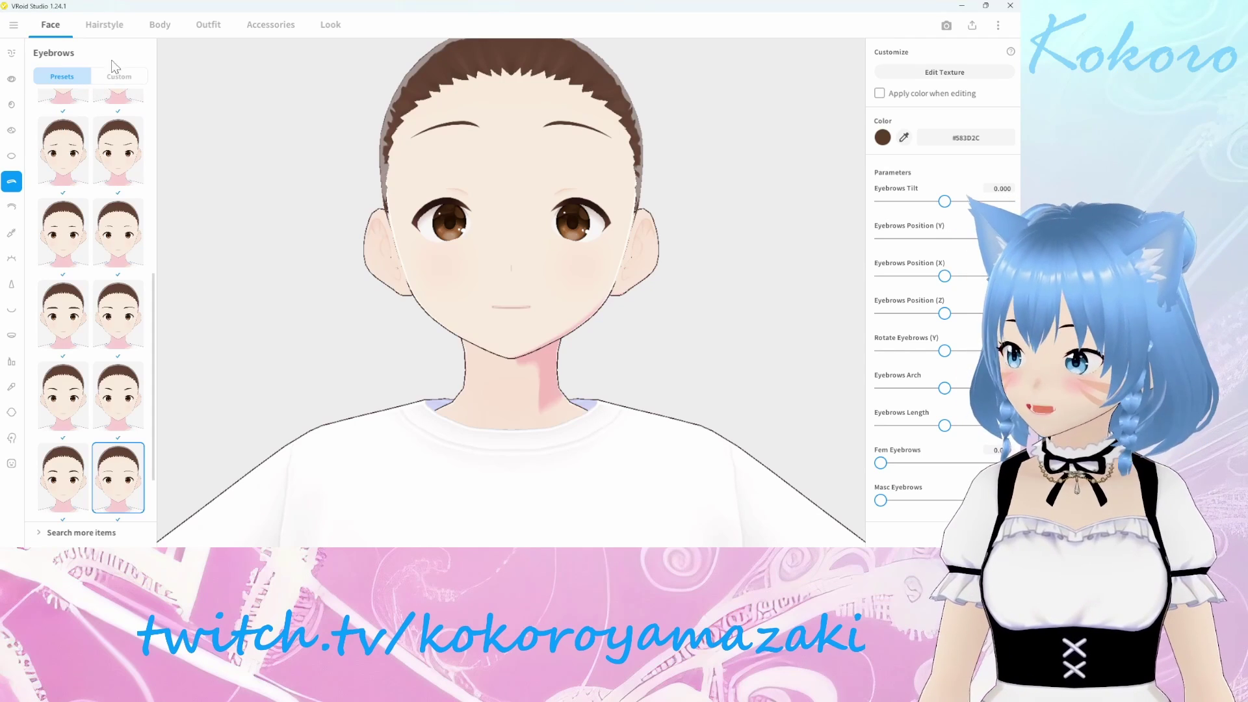
{"action": "left_click", "coordinate": [118, 77]}
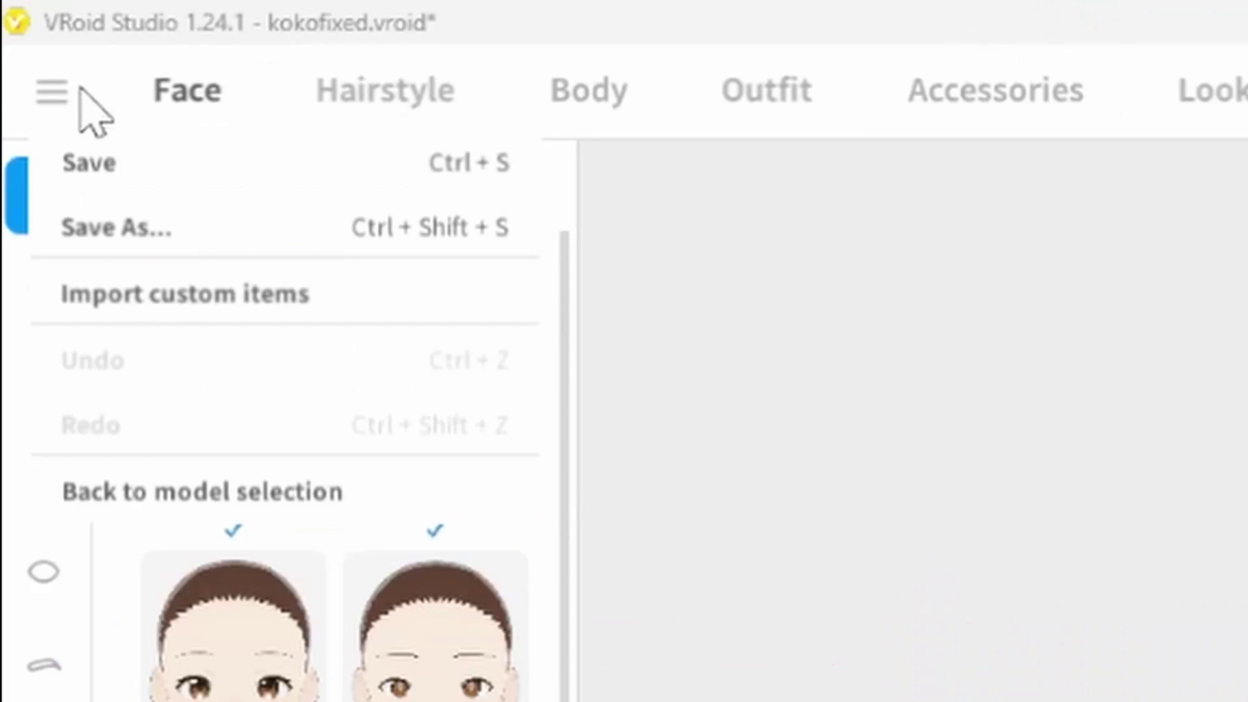
Save the cat-eared avatar under a new name with Save As.
{"action": "left_click", "coordinate": [15, 27]}
{"action": "left_click", "coordinate": [15, 27]}
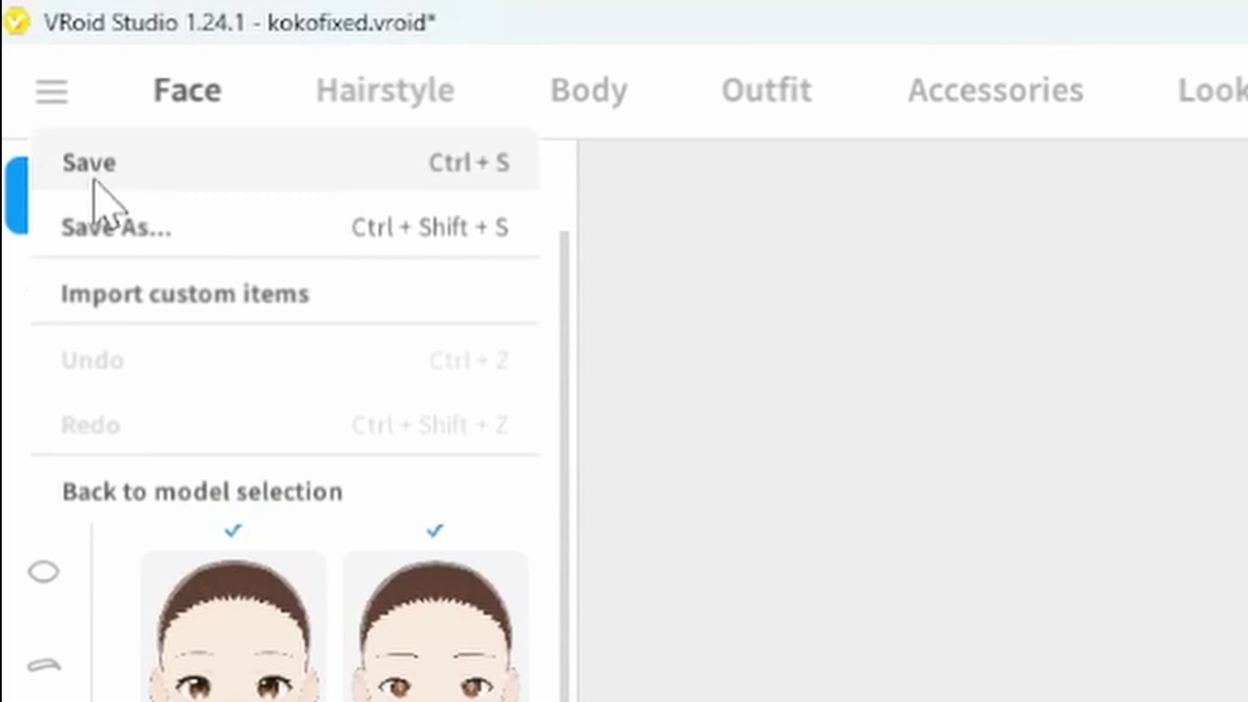
{"action": "left_click", "coordinate": [744, 138]}
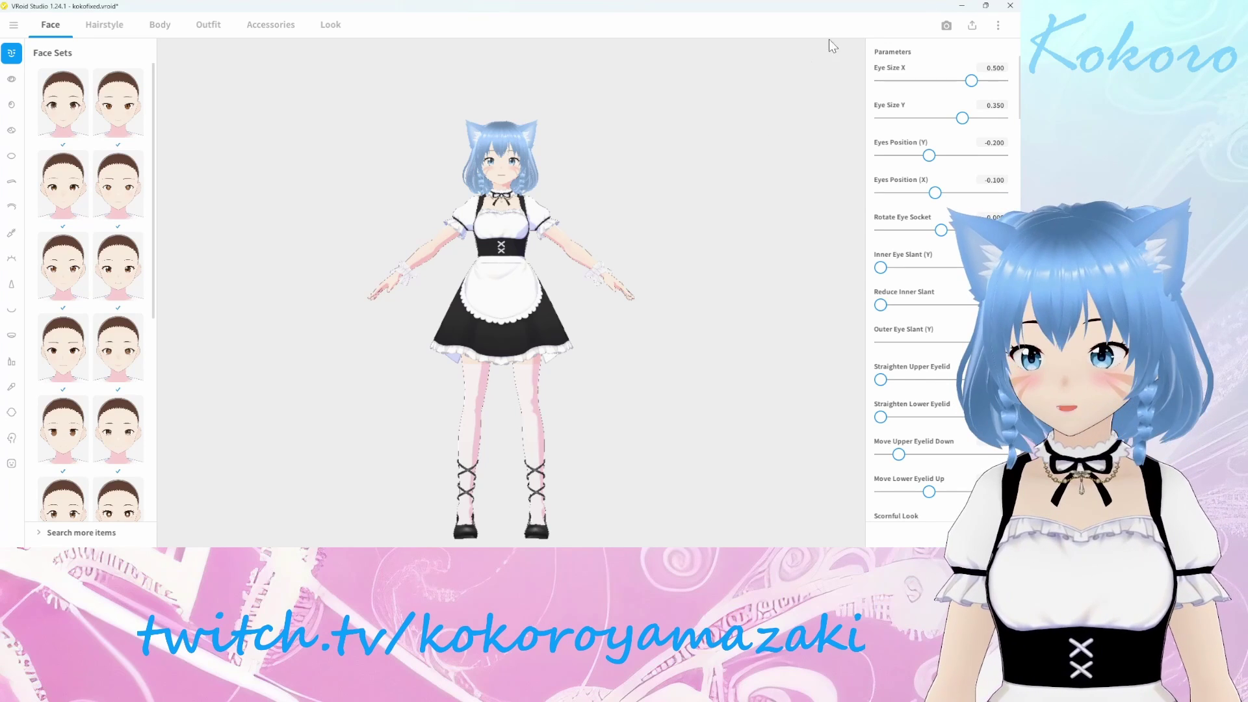
Bring up the Export as VRM page and check the Reduce Polygons options.
{"action": "left_click", "coordinate": [972, 27]}
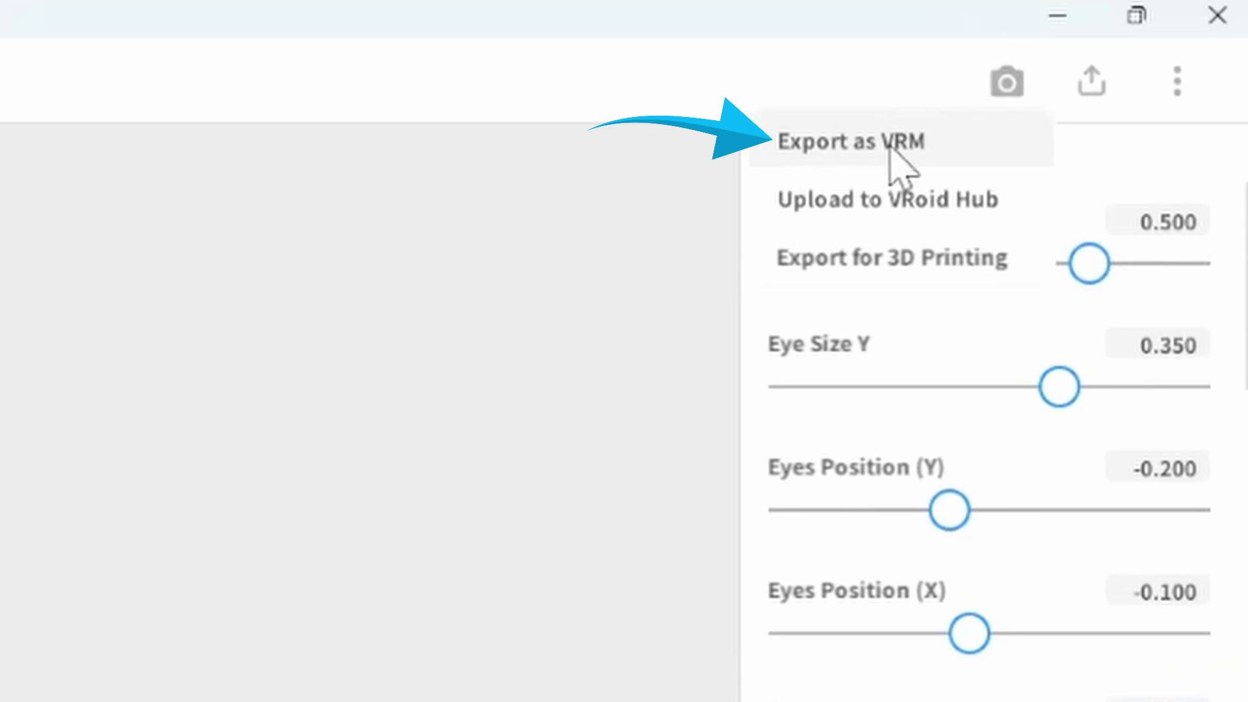
{"action": "left_click", "coordinate": [912, 48]}
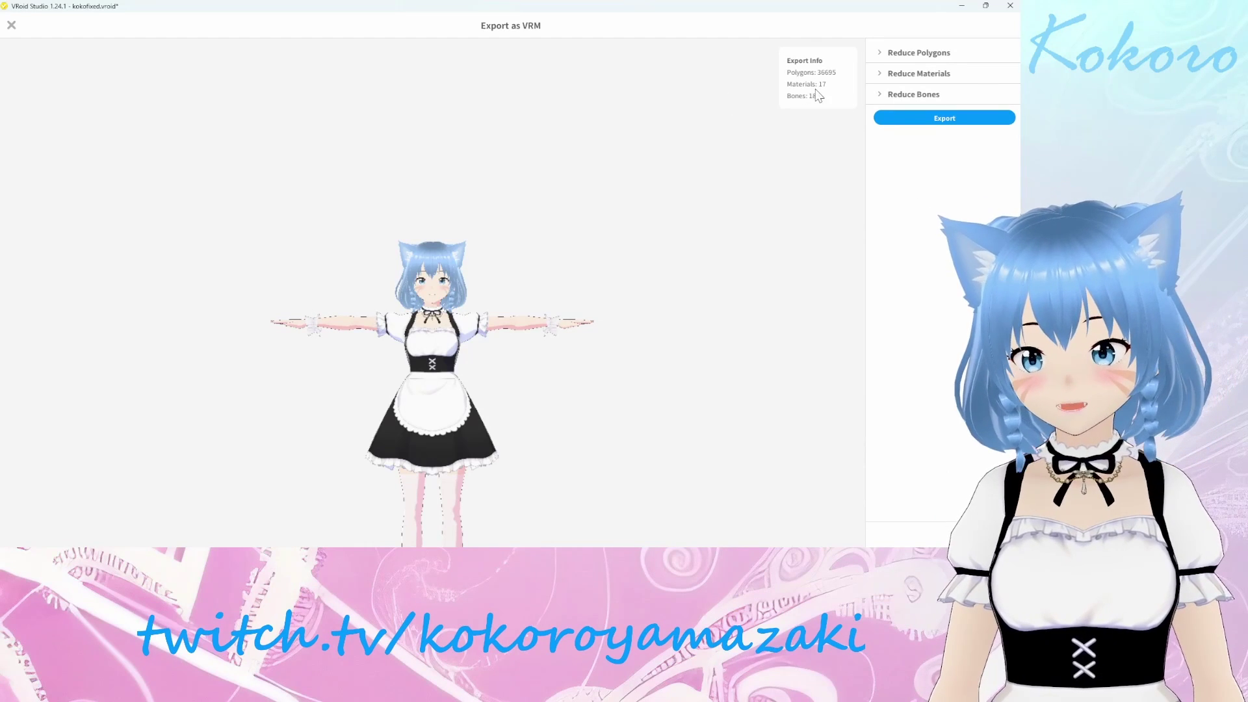
{"action": "left_click", "coordinate": [885, 52]}
{"action": "left_click", "coordinate": [886, 52]}
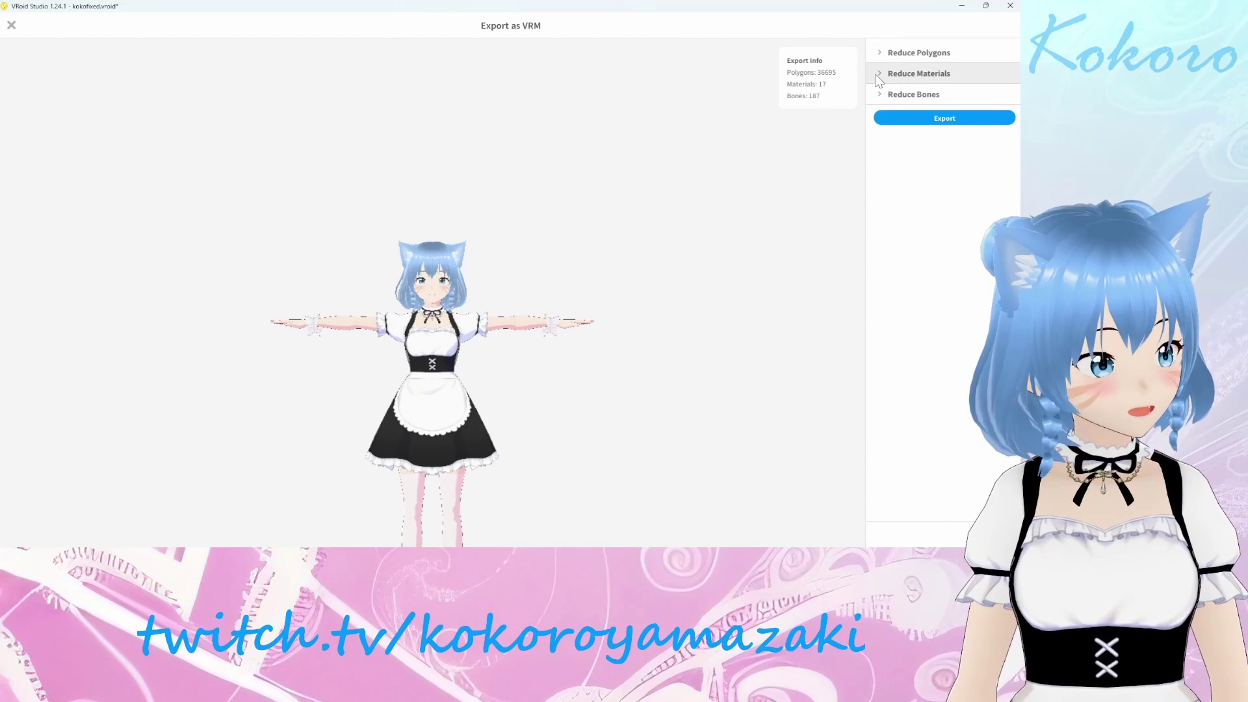
Export the avatar as a VRM0.0 file titled Kokofixed2 with its permission settings.
{"action": "left_click", "coordinate": [944, 118]}
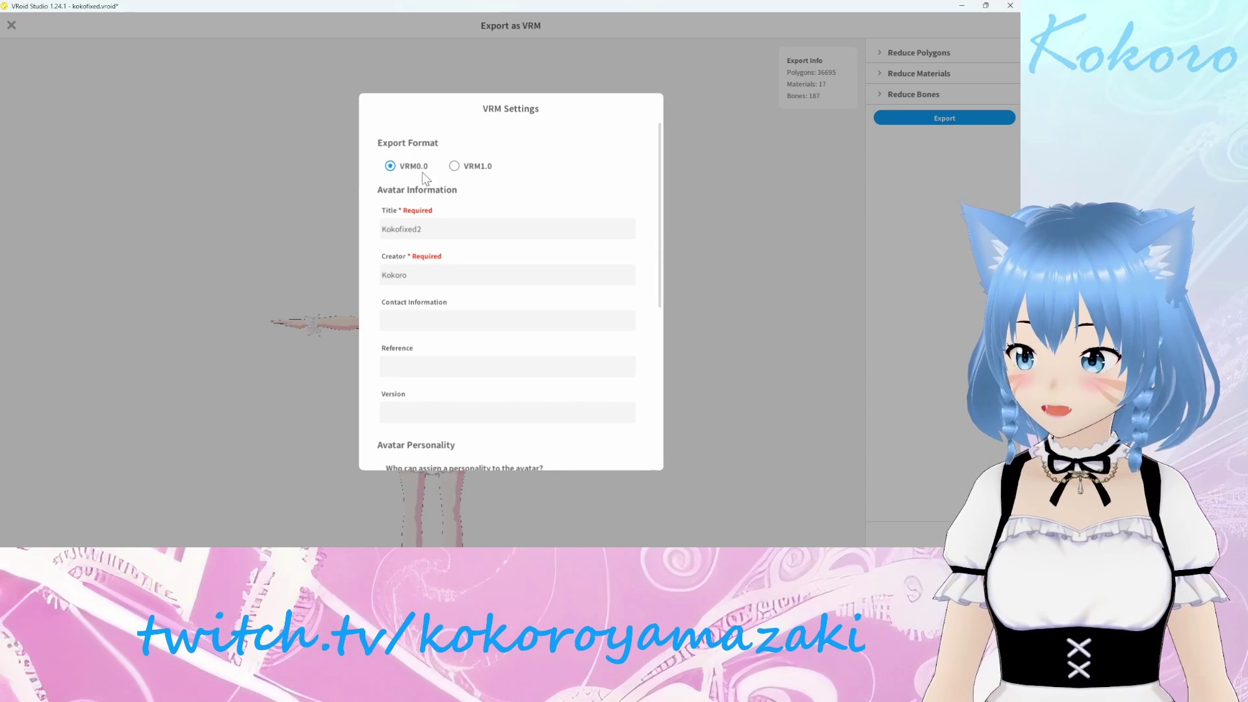
{"action": "scroll", "coordinate": [523, 294], "scroll_direction": "down", "scroll_amount": 4}
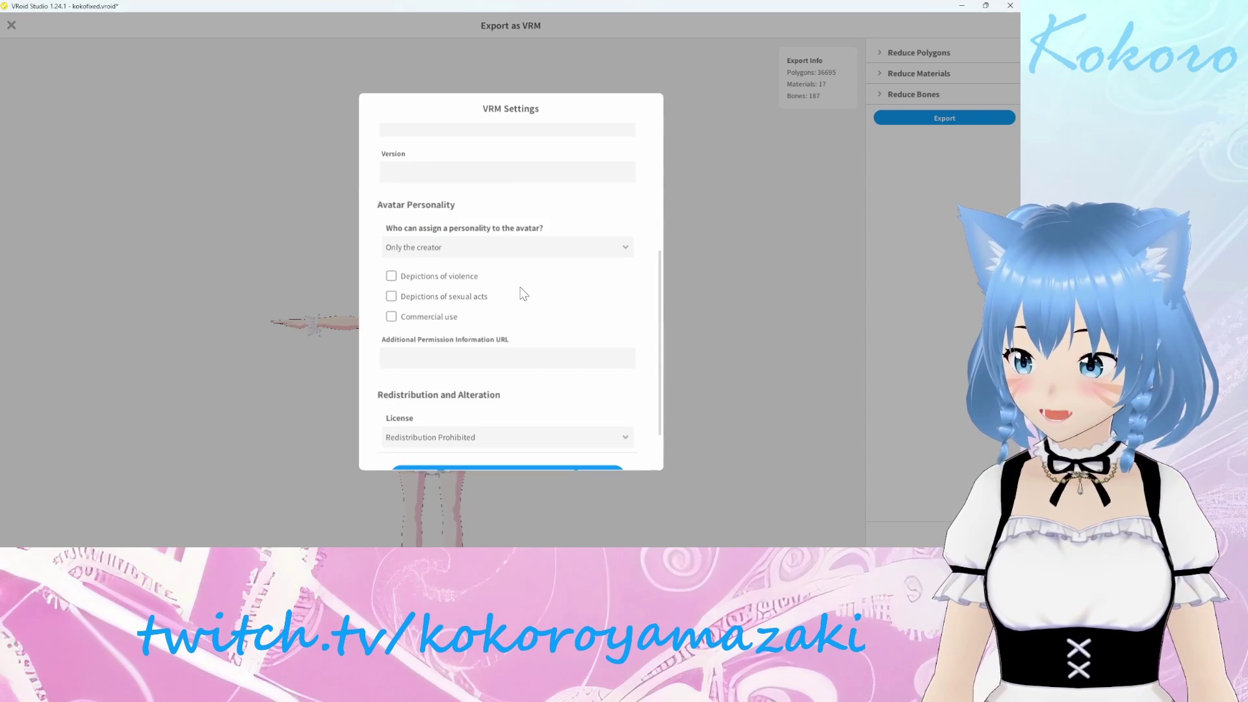
{"action": "scroll", "coordinate": [522, 289], "scroll_direction": "down", "scroll_amount": 2}
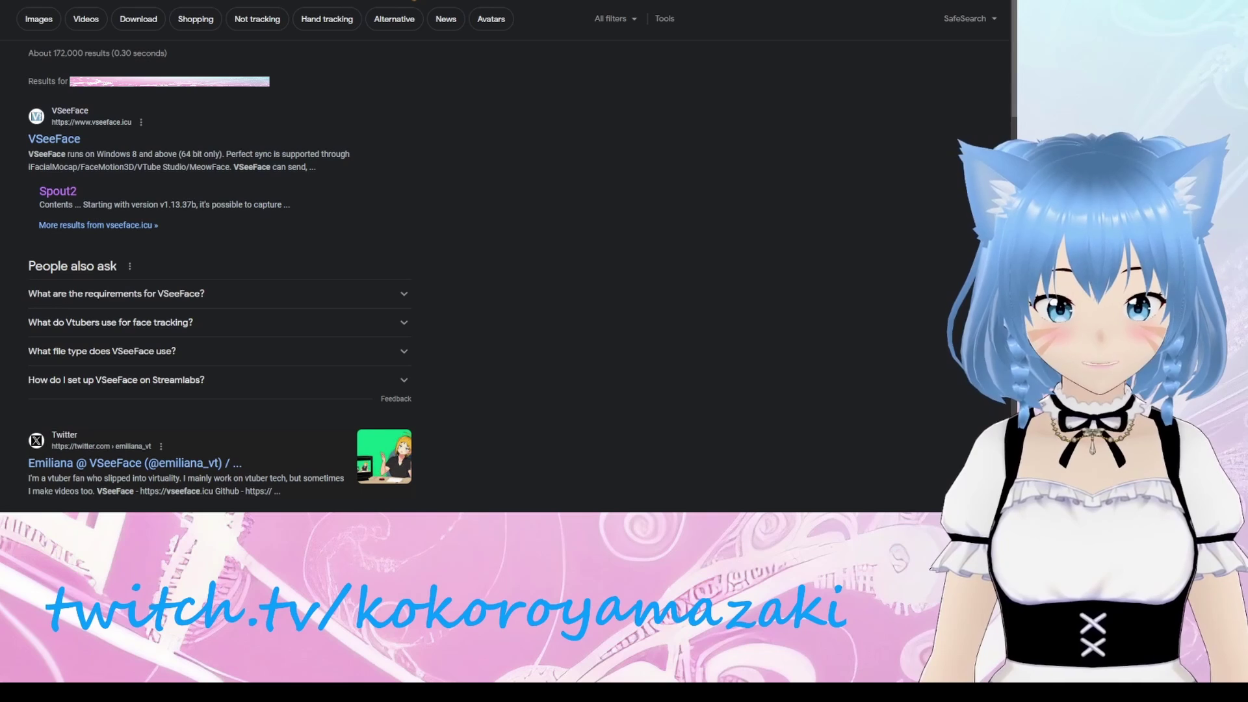
Go to the official VSeeFace website and jump to its Download section.
{"action": "key", "text": "F5"}
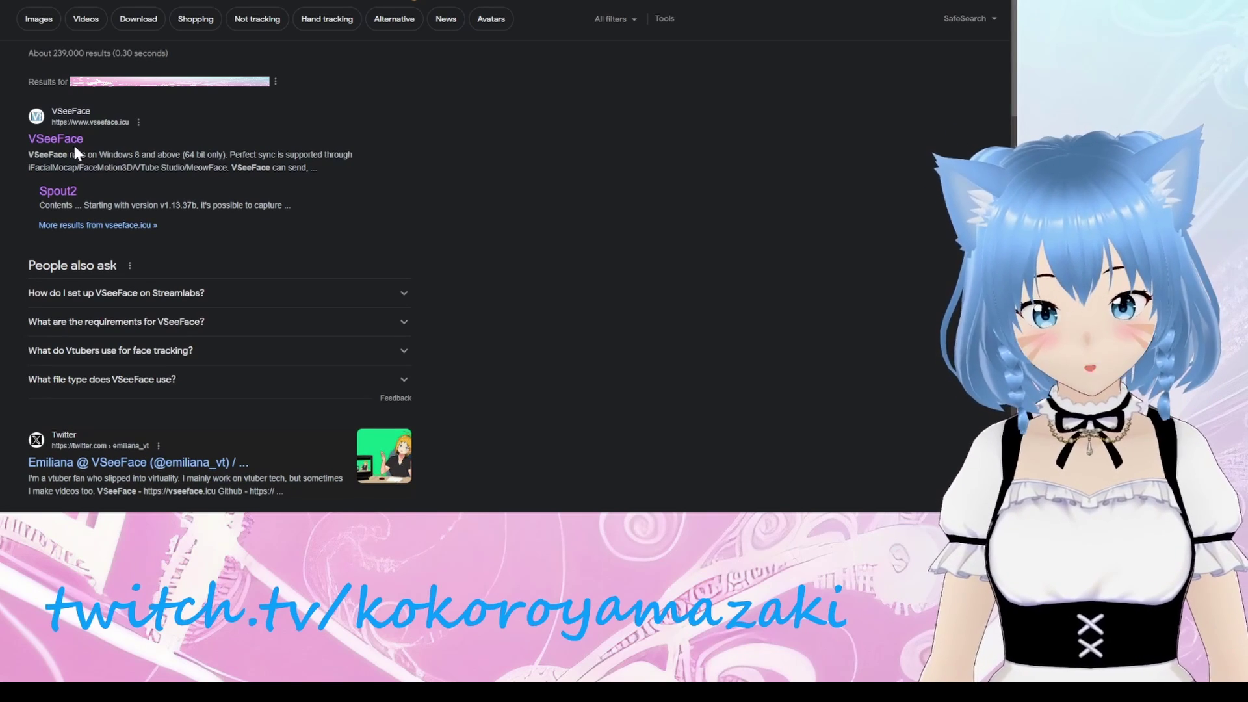
{"action": "left_click", "coordinate": [56, 139]}
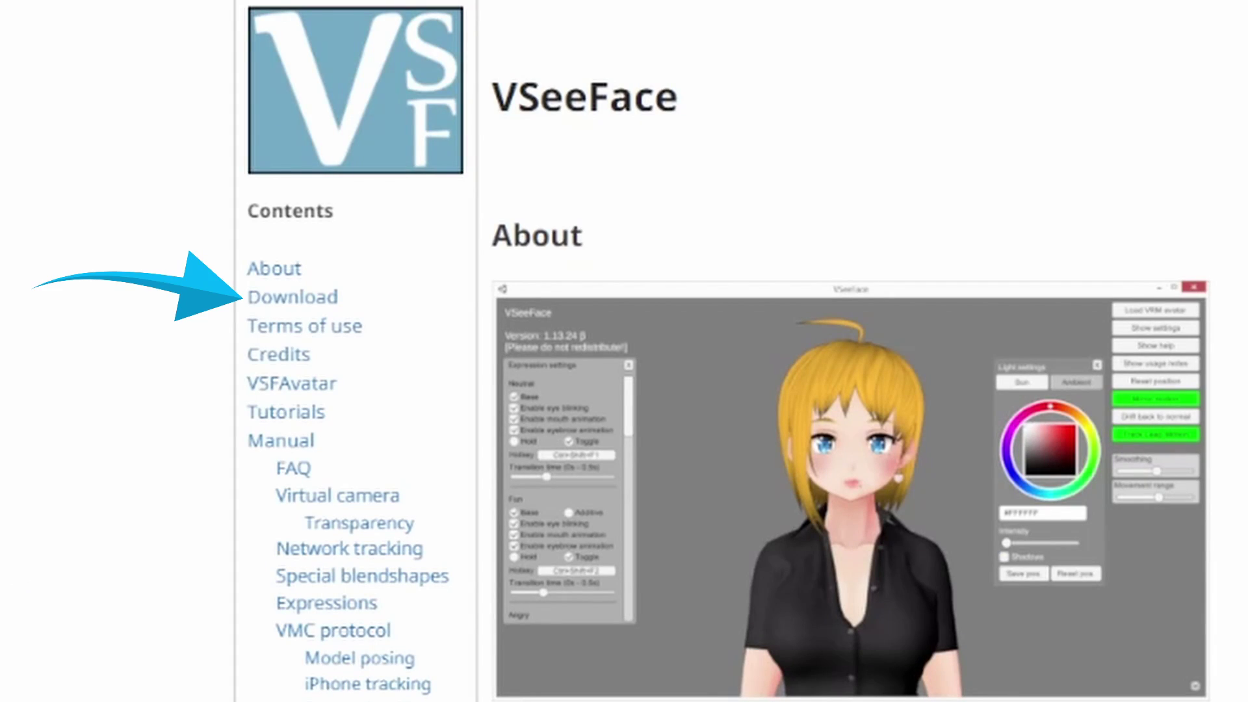
{"action": "left_click", "coordinate": [254, 299]}
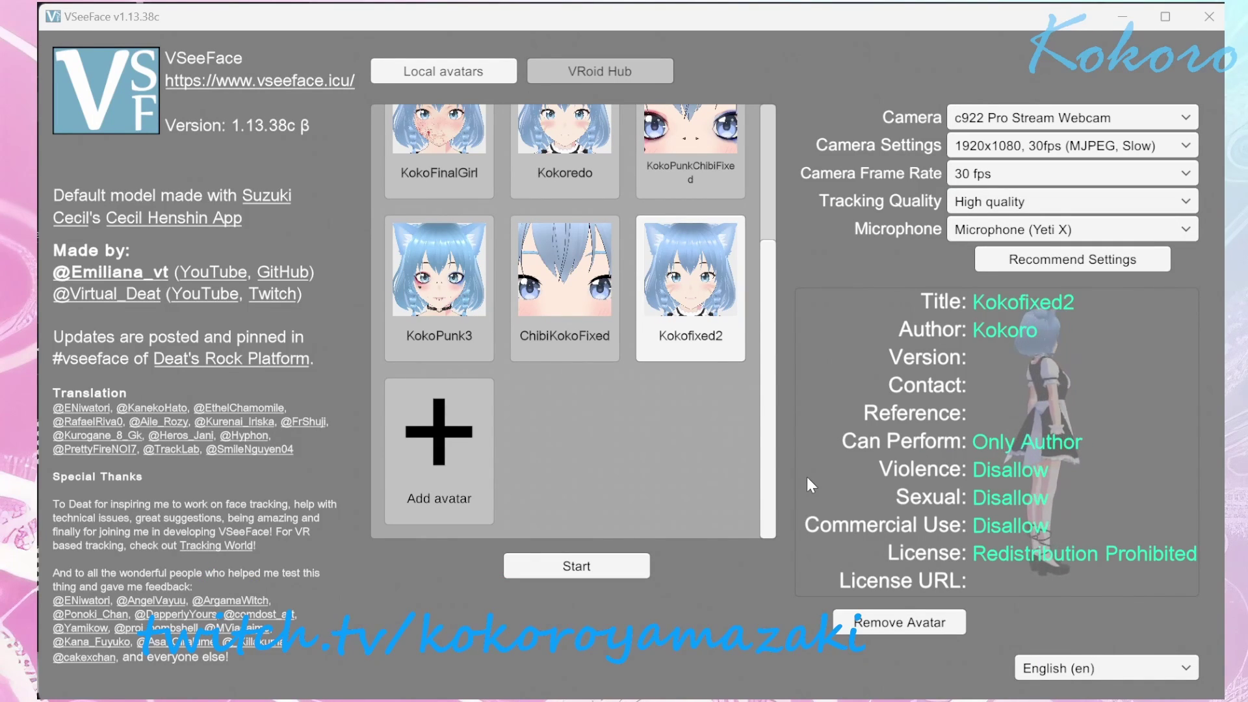
Load Kokofixed3.vrm as a new avatar and start face tracking with it.
{"action": "left_click", "coordinate": [459, 438]}
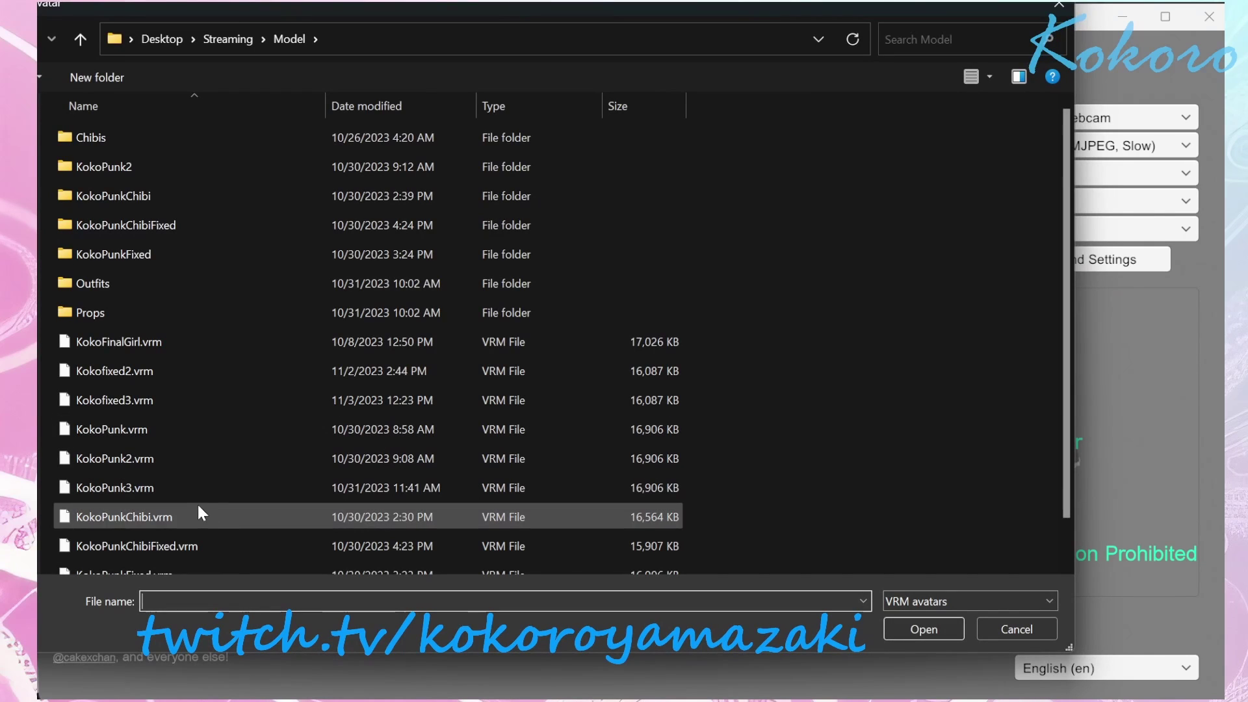
{"action": "left_click", "coordinate": [176, 400]}
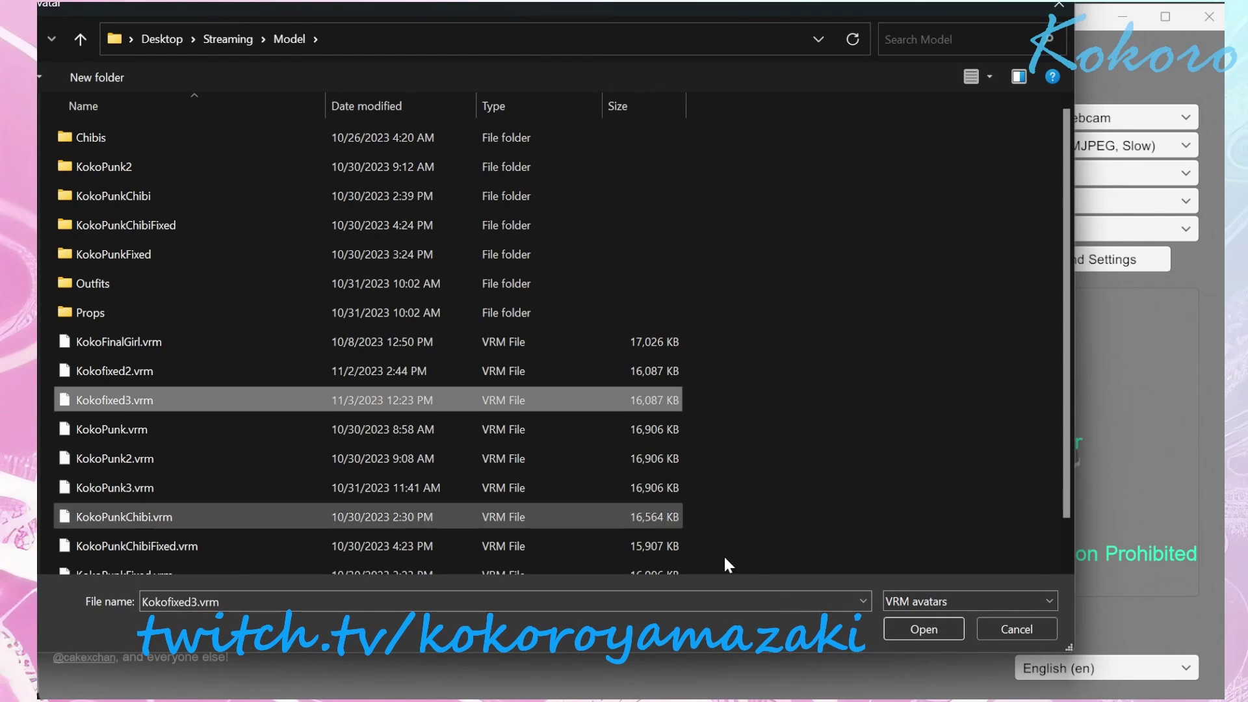
{"action": "left_click", "coordinate": [919, 630]}
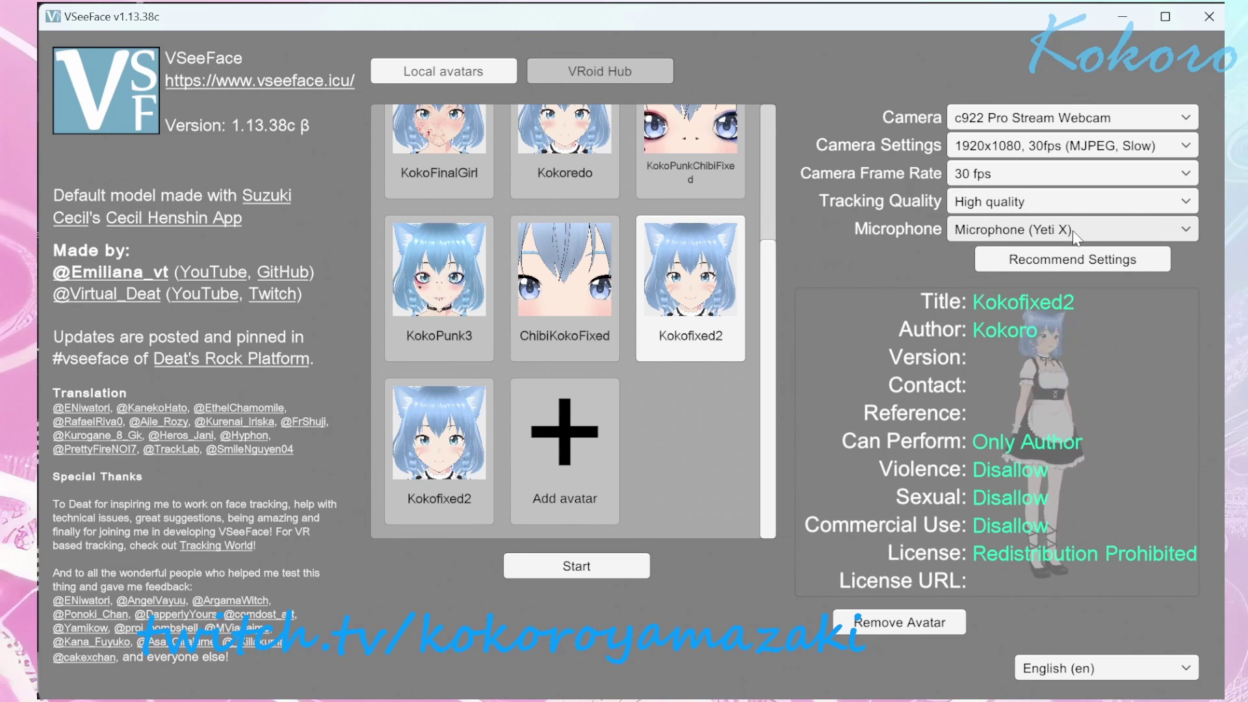
{"action": "left_click", "coordinate": [595, 568]}
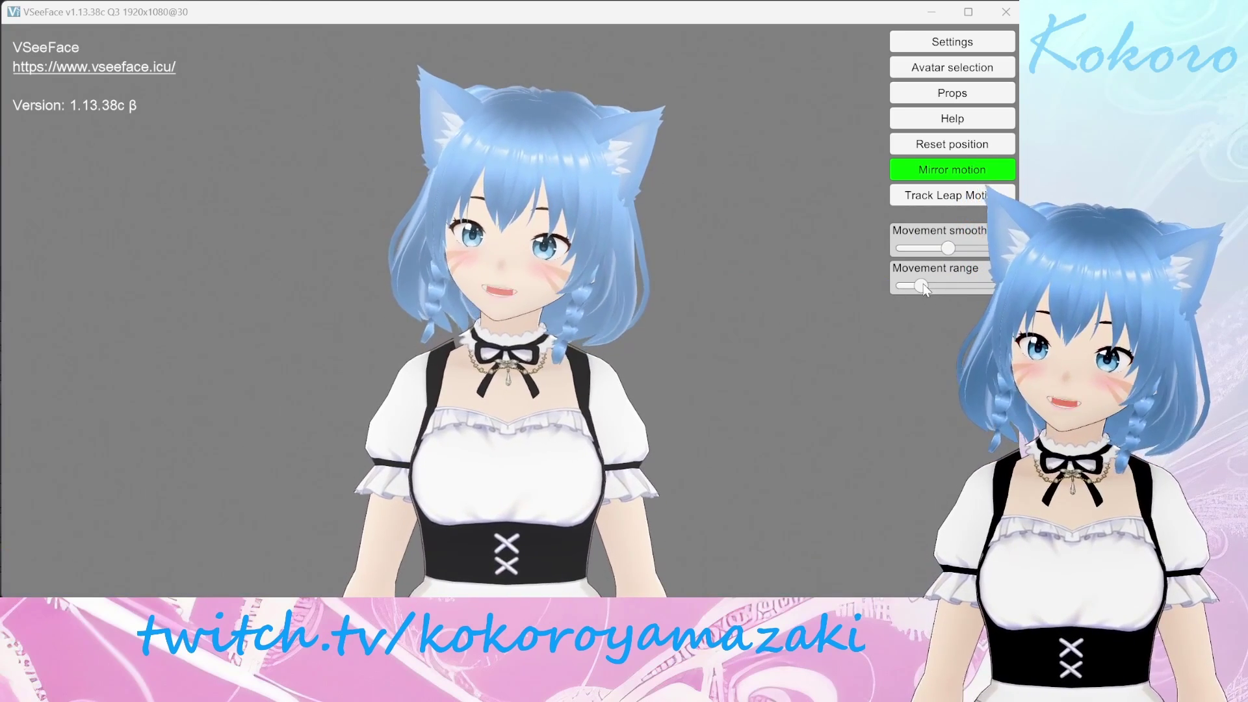
Nudge the movement range, then enable hybrid lip sync and mouth blendshape normalization in General settings.
{"action": "mouse_move", "coordinate": [920, 288]}
{"action": "left_mouse_down"}
{"action": "mouse_move", "coordinate": [995, 286]}
{"action": "mouse_move", "coordinate": [920, 286]}
{"action": "left_mouse_up"}
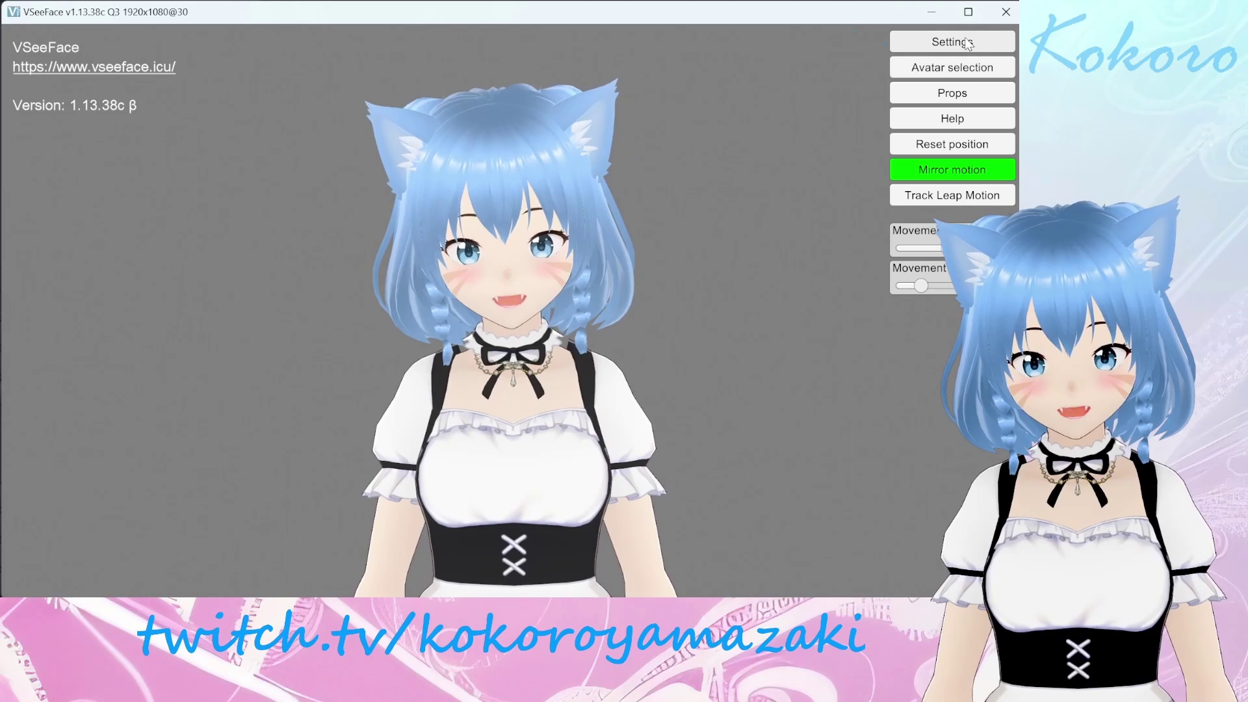
{"action": "left_click", "coordinate": [893, 43]}
{"action": "left_click", "coordinate": [858, 41]}
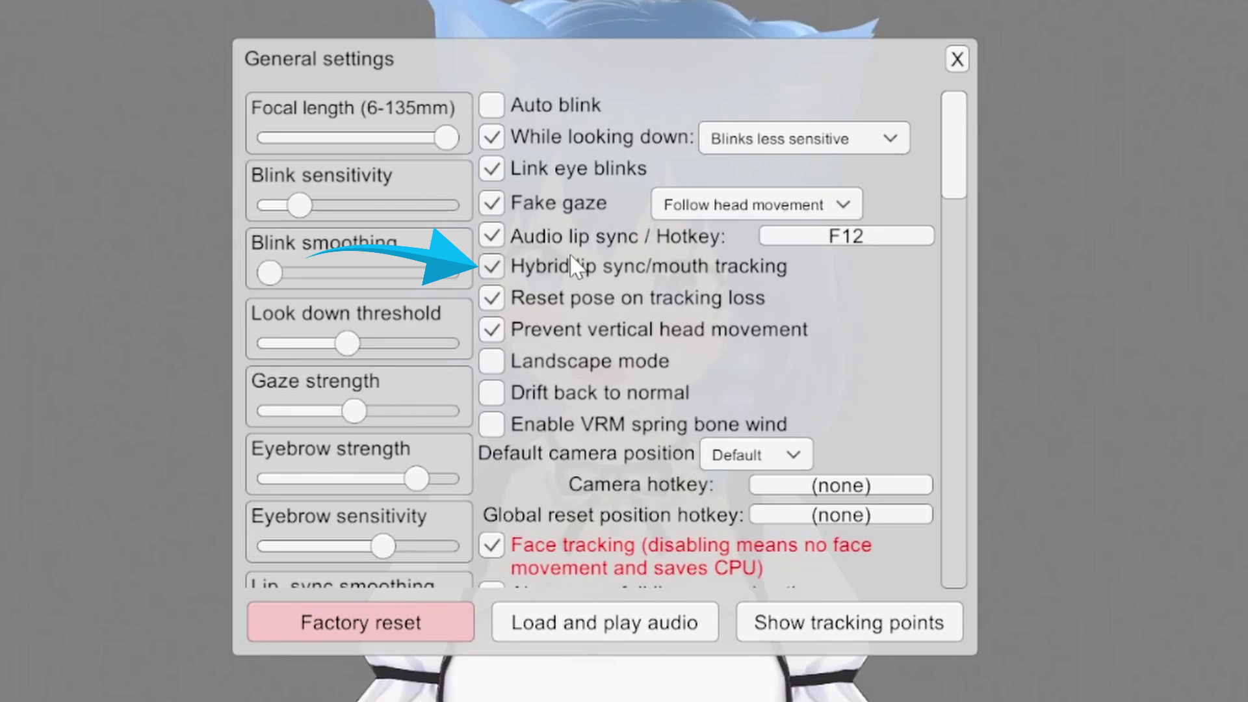
{"action": "scroll", "coordinate": [570, 252], "scroll_direction": "down", "scroll_amount": 5}
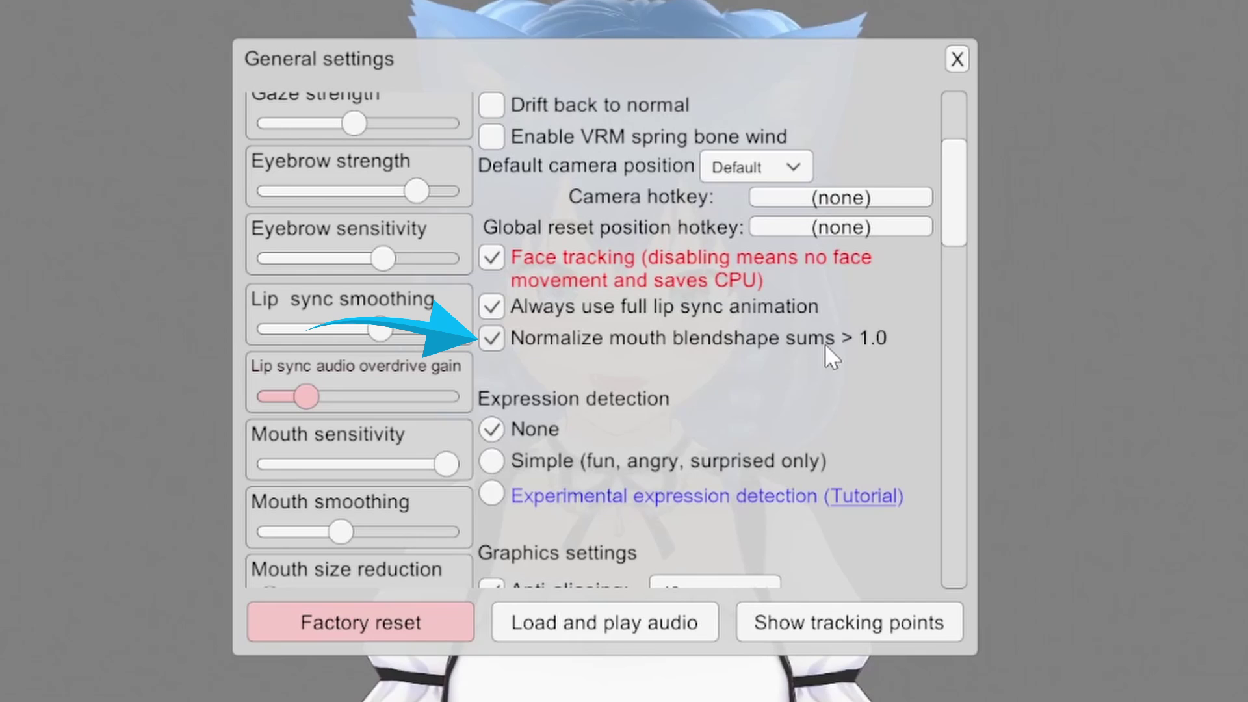
{"action": "scroll", "coordinate": [705, 396], "scroll_direction": "down", "scroll_amount": 1}
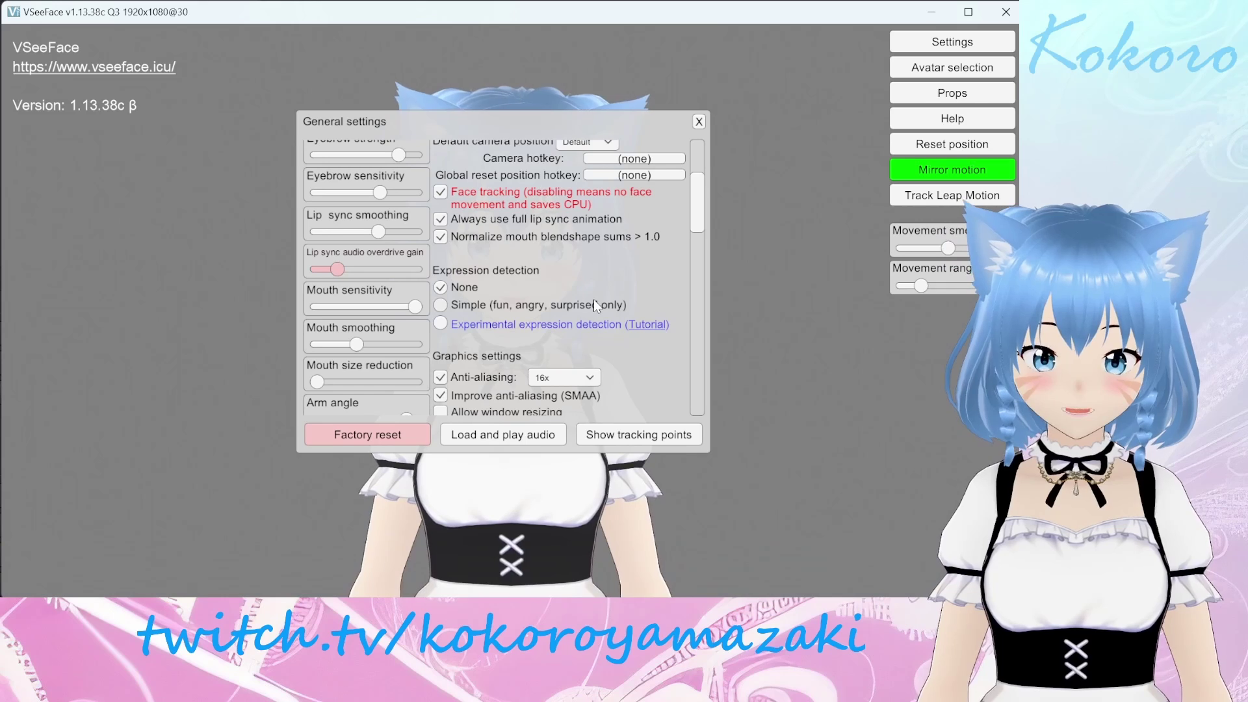
{"action": "scroll", "coordinate": [595, 243], "scroll_direction": "down", "scroll_amount": 3}
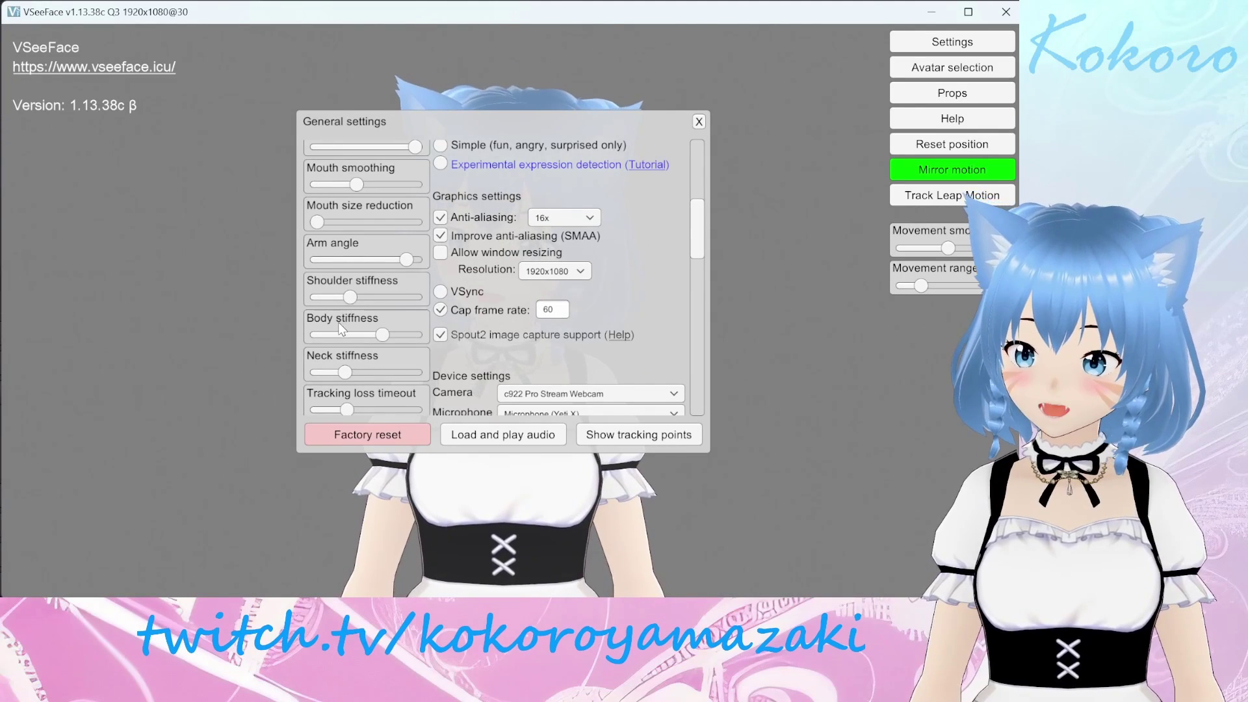
{"action": "scroll", "coordinate": [338, 322], "scroll_direction": "up", "scroll_amount": 5}
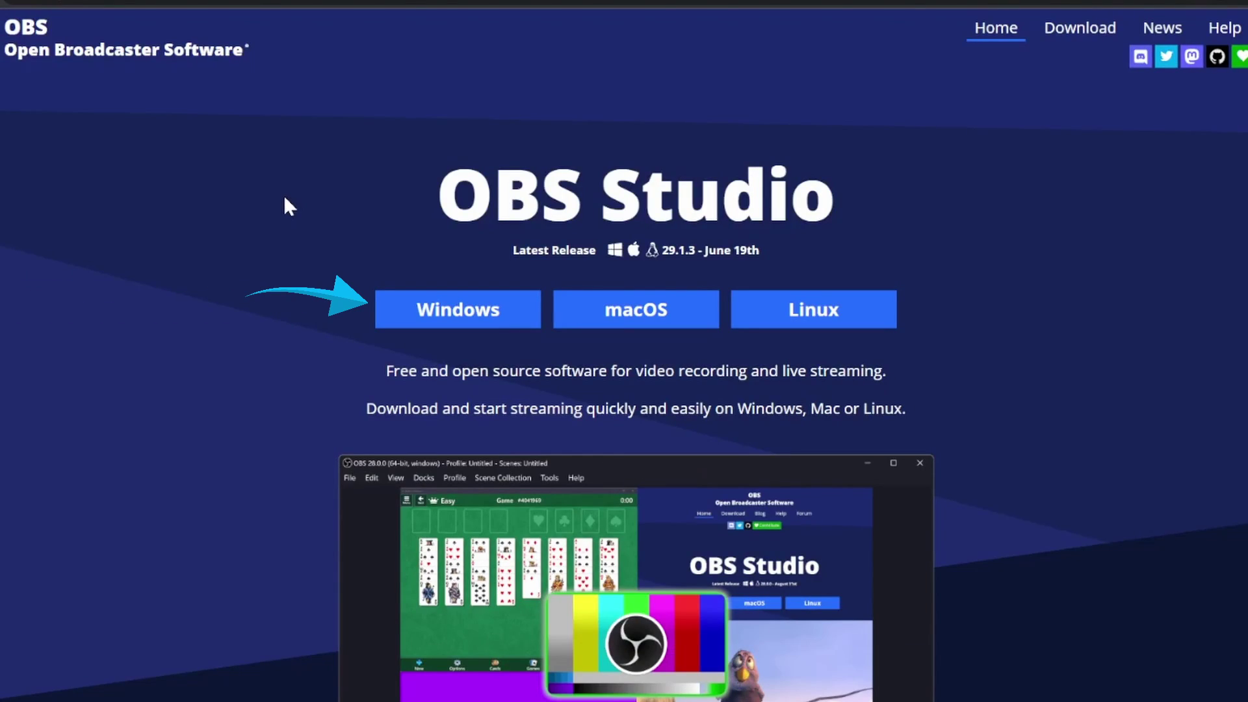
Download the Windows version of OBS Studio from obsproject.com.
{"action": "left_click", "coordinate": [486, 316]}
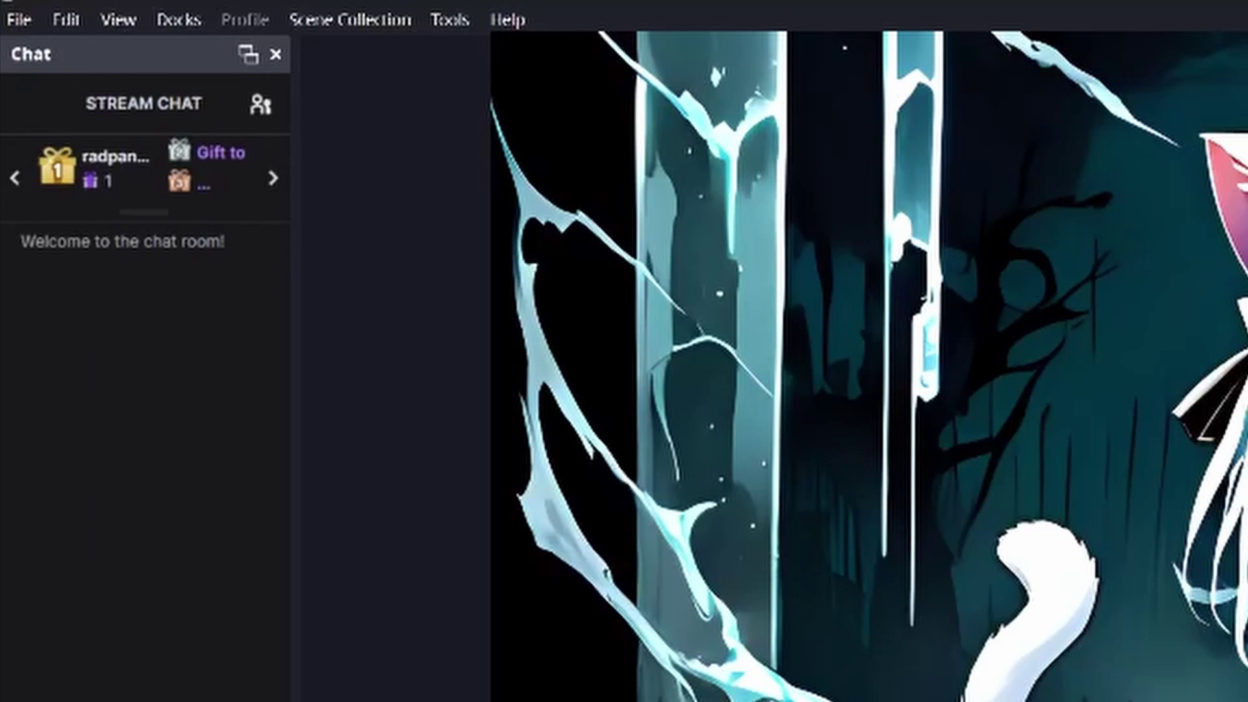
Review OBS Studio's Twitch Stream settings and Video resolution and frame-rate settings.
{"action": "left_click", "coordinate": [19, 20]}
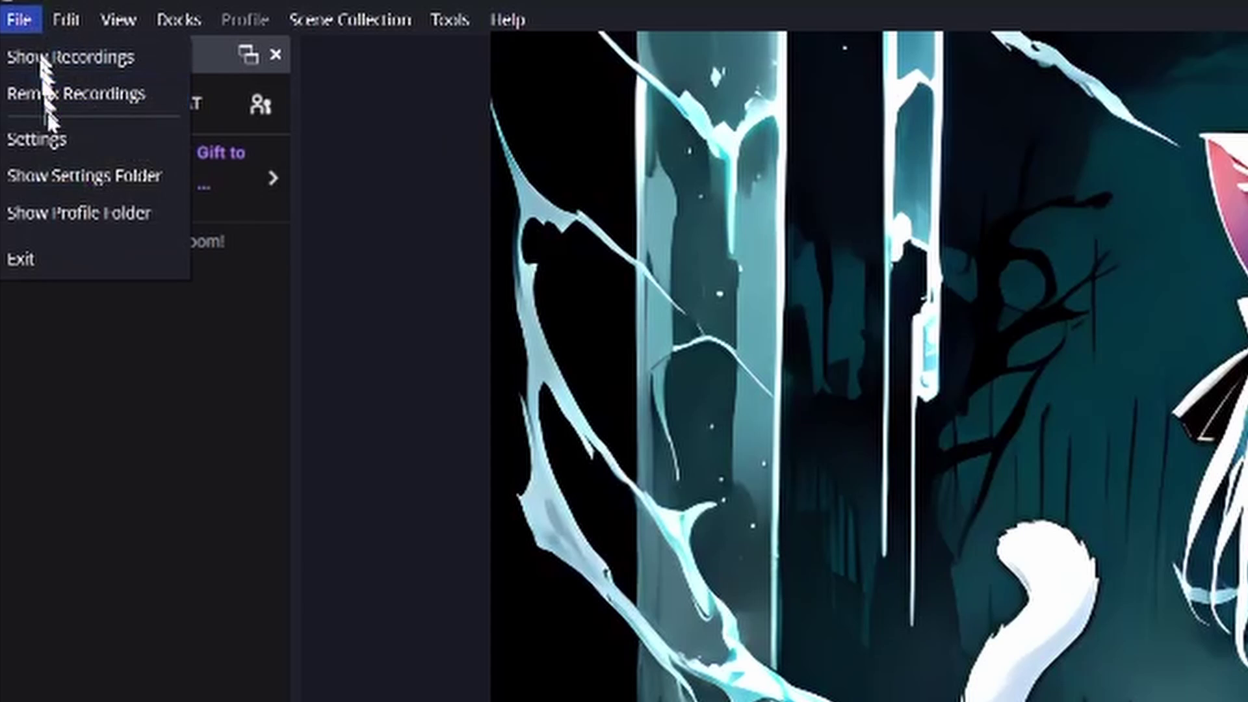
{"action": "left_click", "coordinate": [59, 146]}
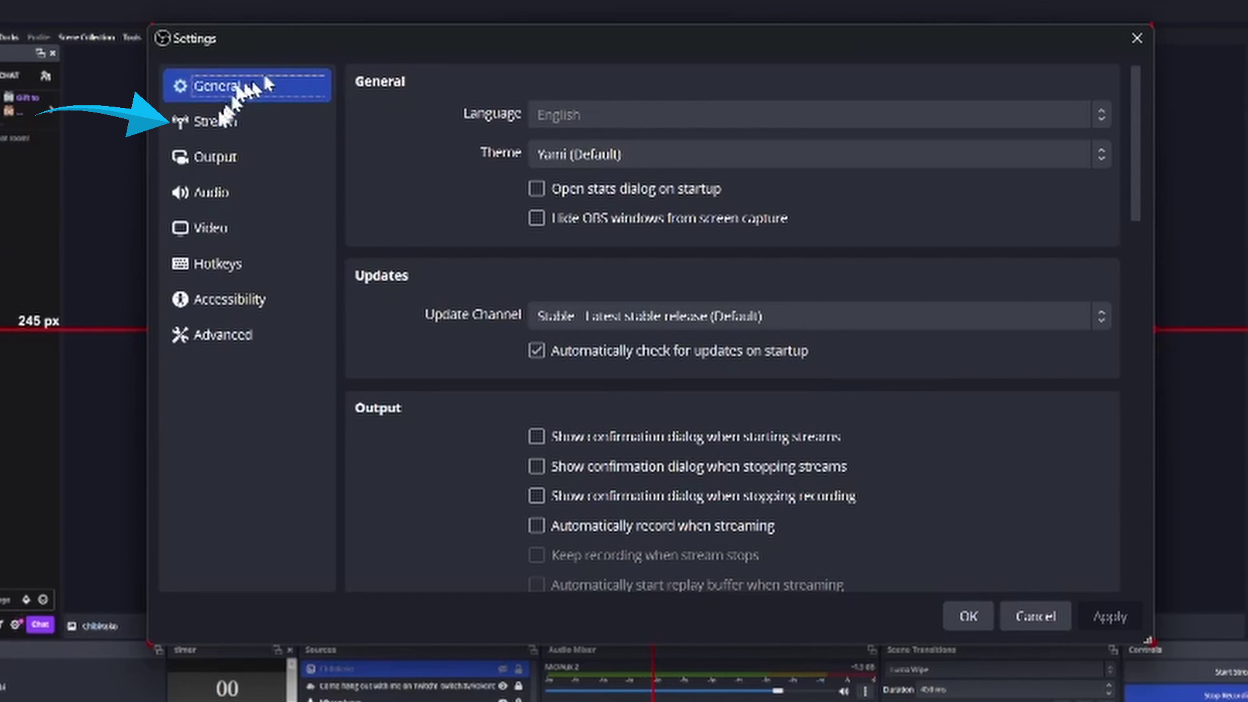
{"action": "left_click", "coordinate": [217, 122]}
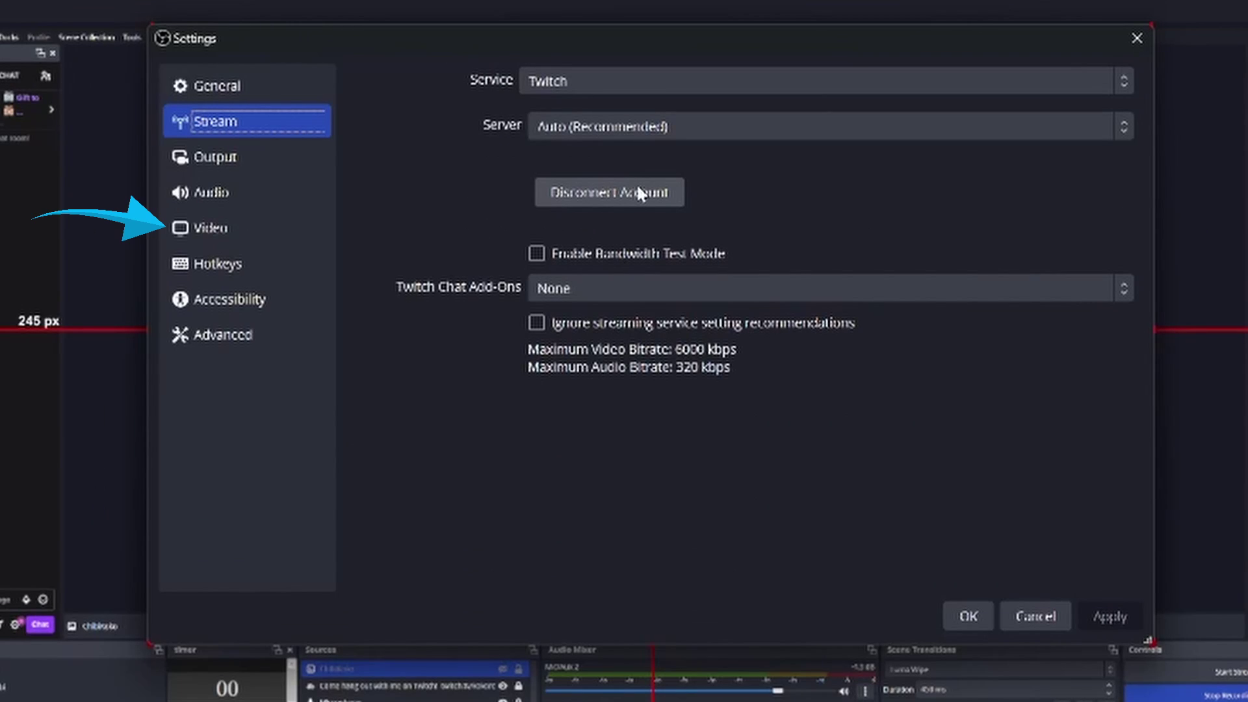
{"action": "left_click", "coordinate": [260, 231]}
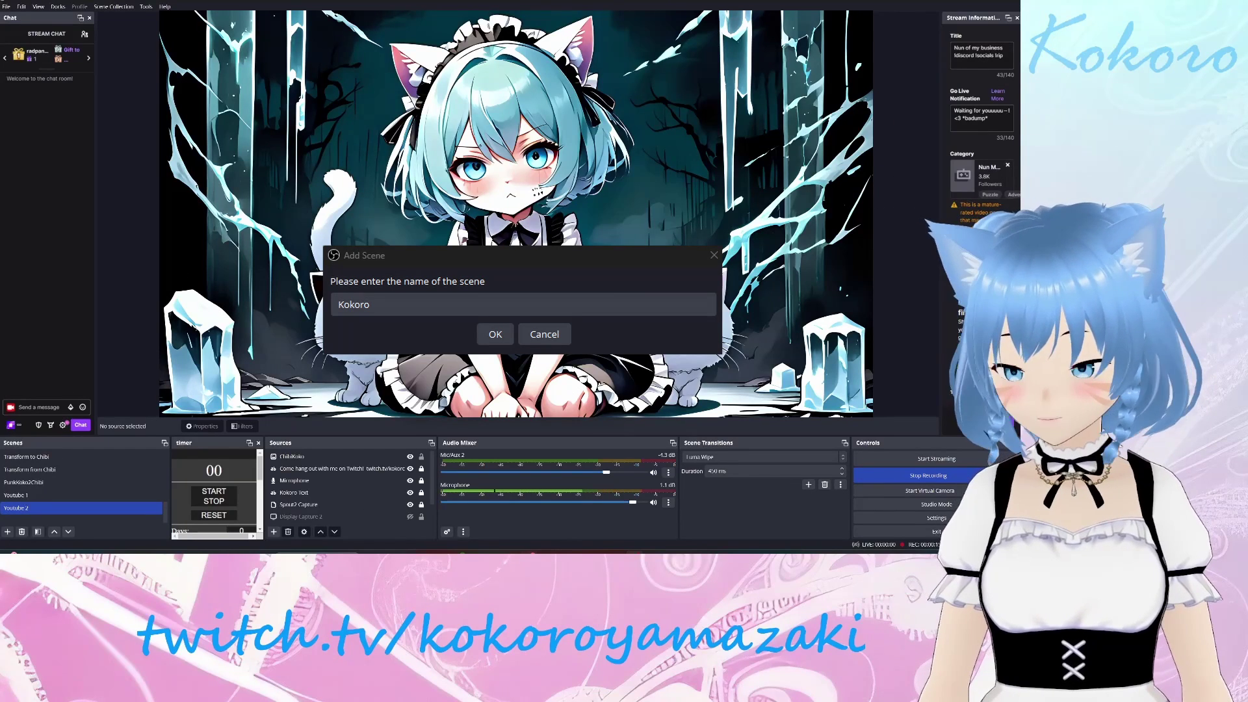
Confirm the new Kokoro scene and scroll Stream Information down to its tags.
{"action": "key", "text": "Return"}
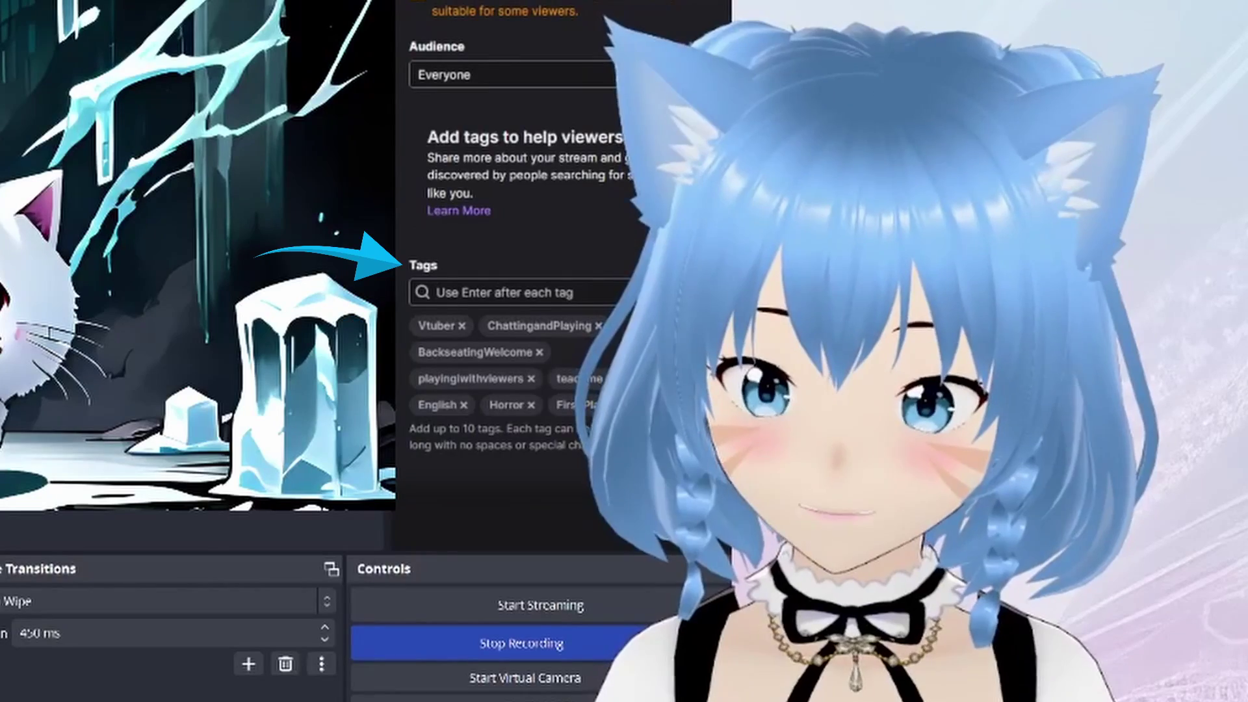
{"action": "scroll", "coordinate": [474, 130], "scroll_direction": "down", "scroll_amount": 3}
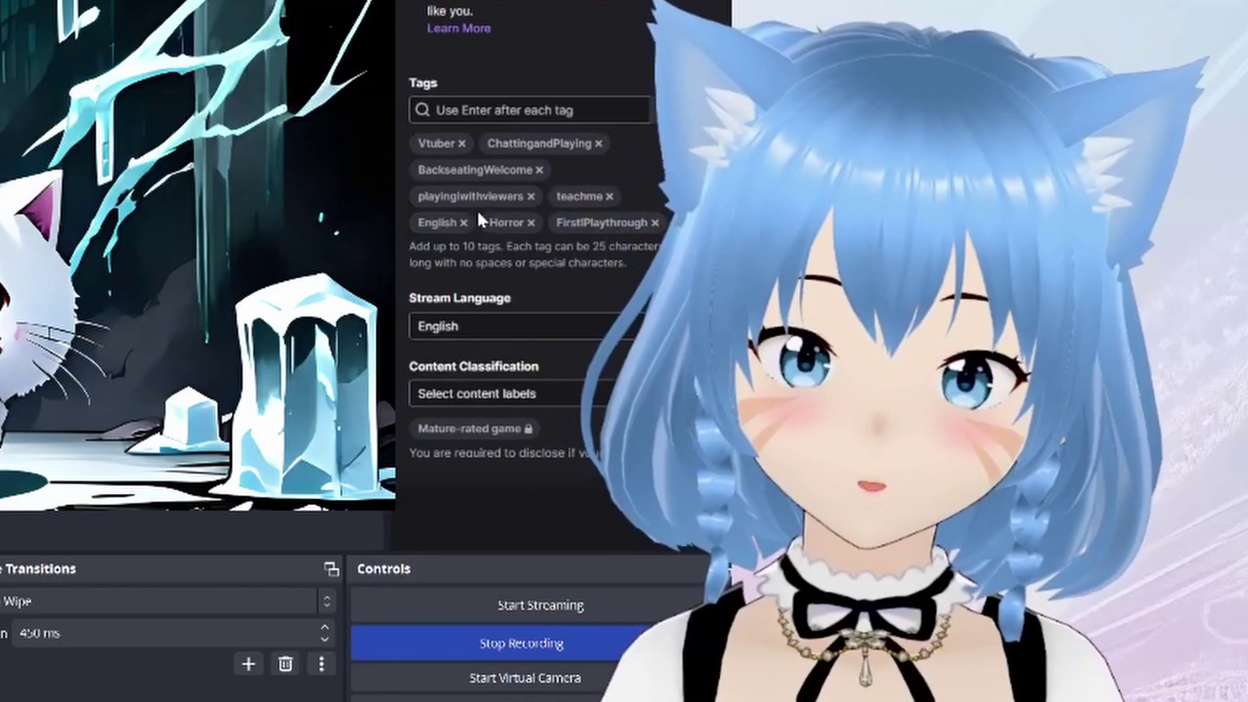